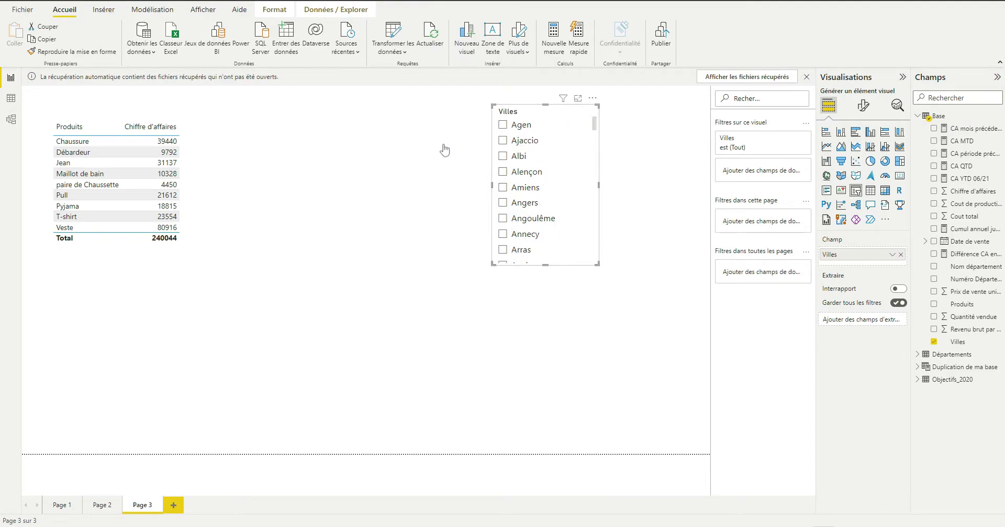
Create a measure in the Base table defined as CA Total = SUM(Base[Chiffre d'affaires]).
left_click(429, 162)
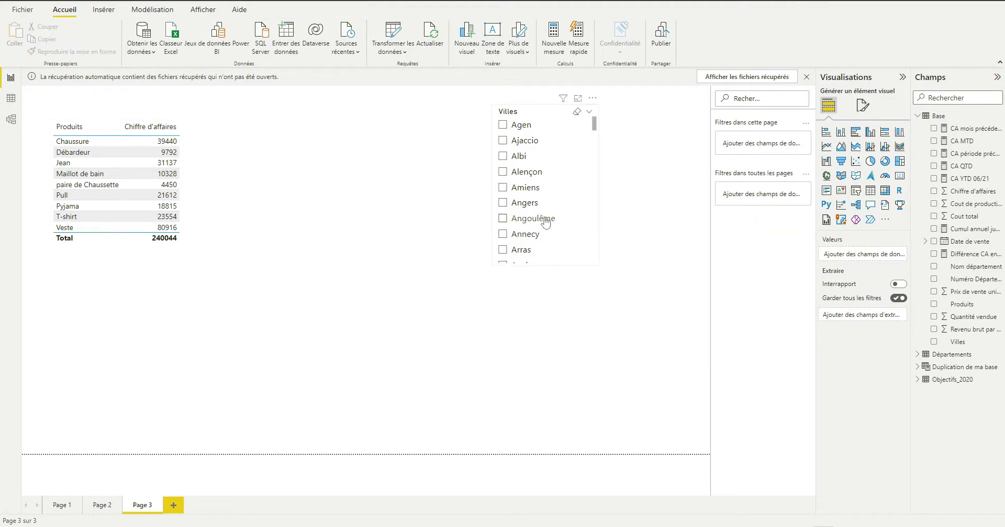
right_click(936, 115)
left_click(926, 125)
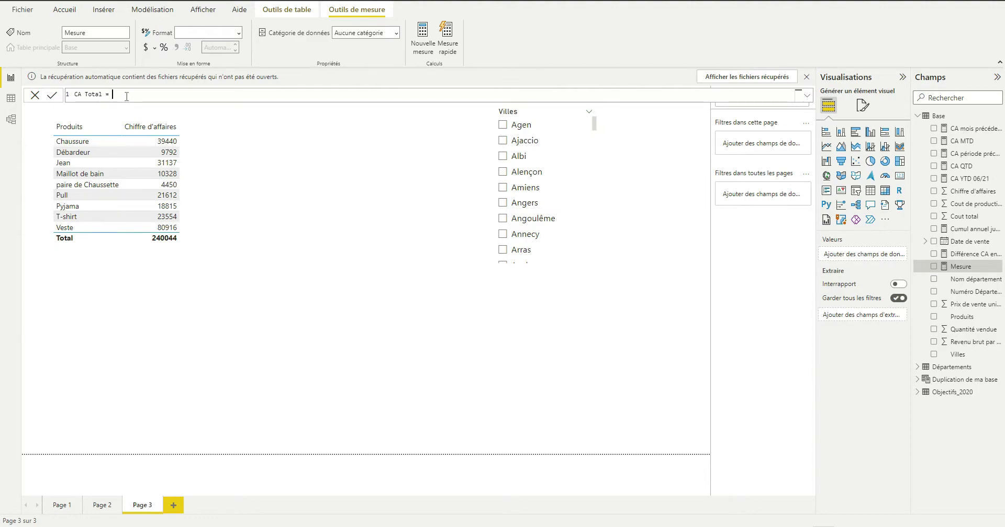
type("sum")
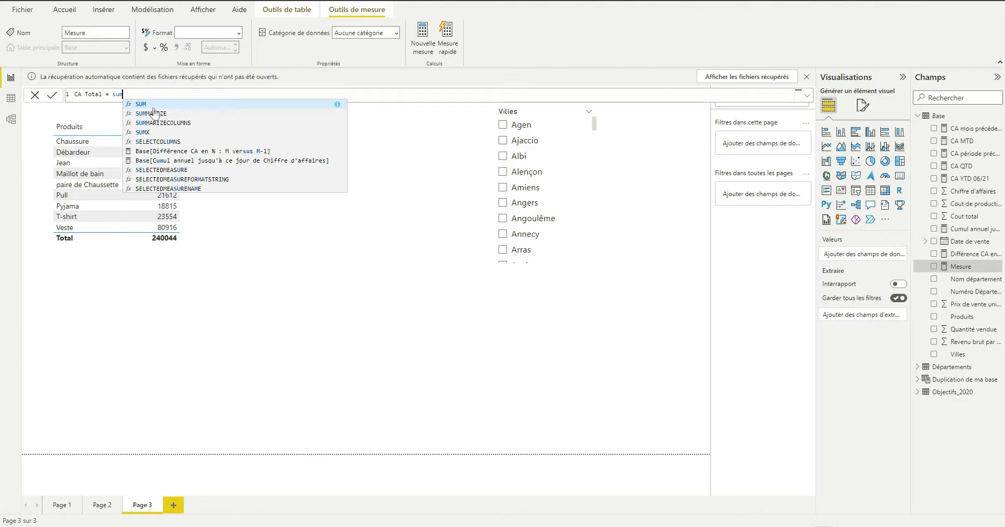
key("Tab")
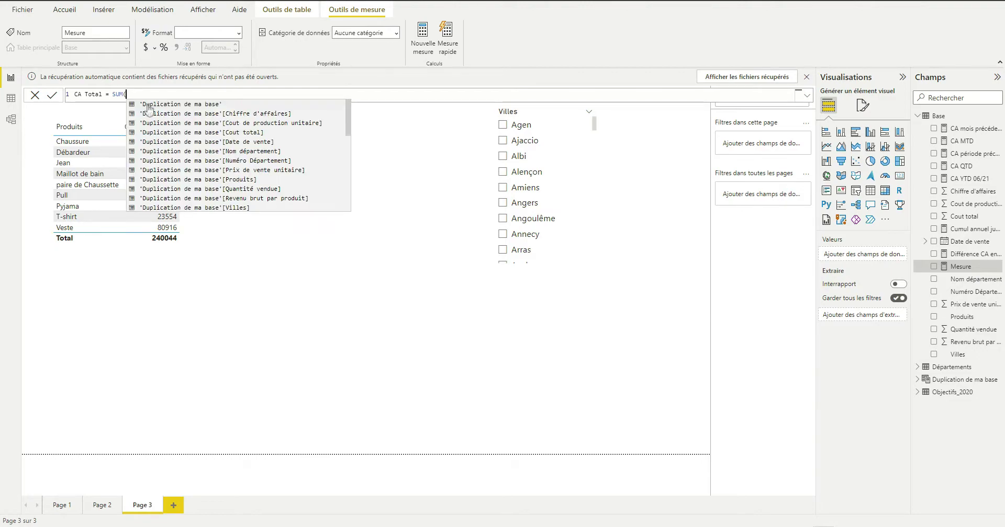
type("ci")
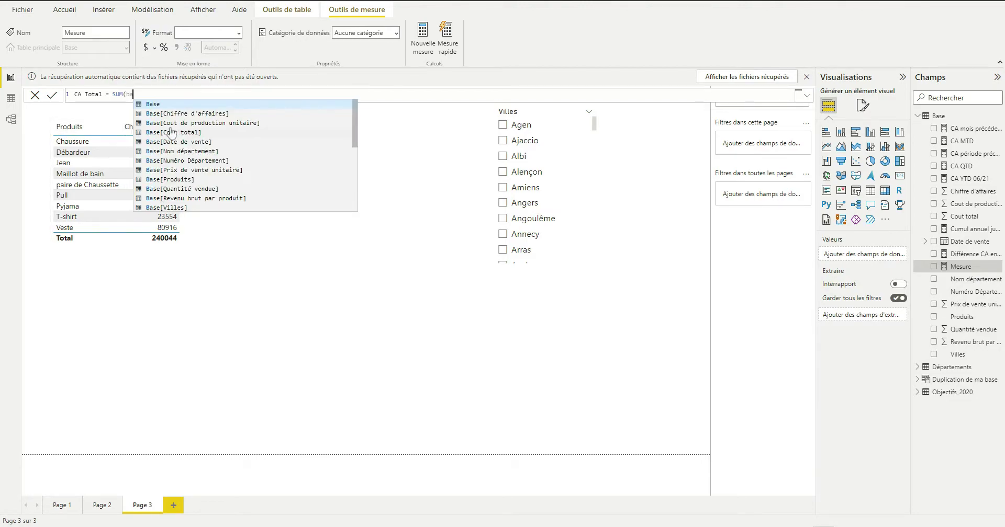
type("hiff")
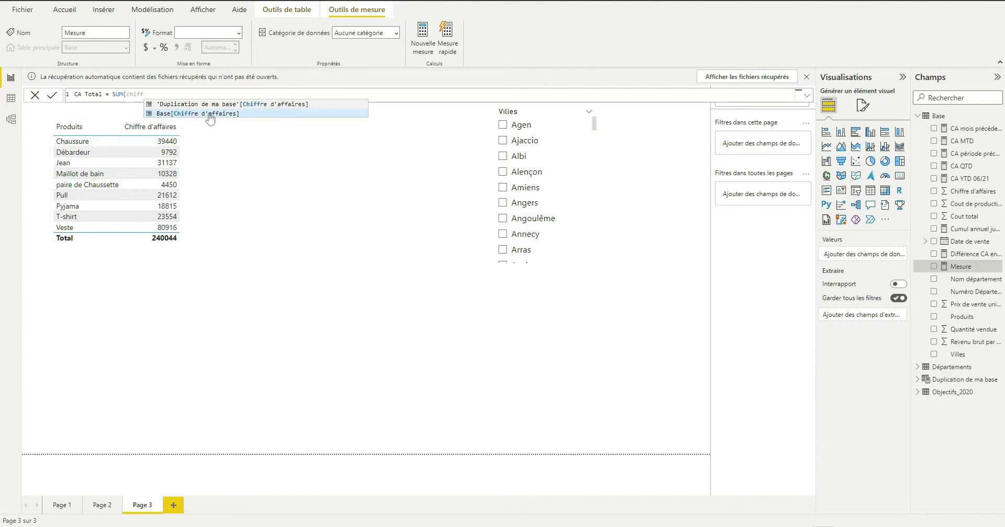
left_click(210, 113)
type(")")
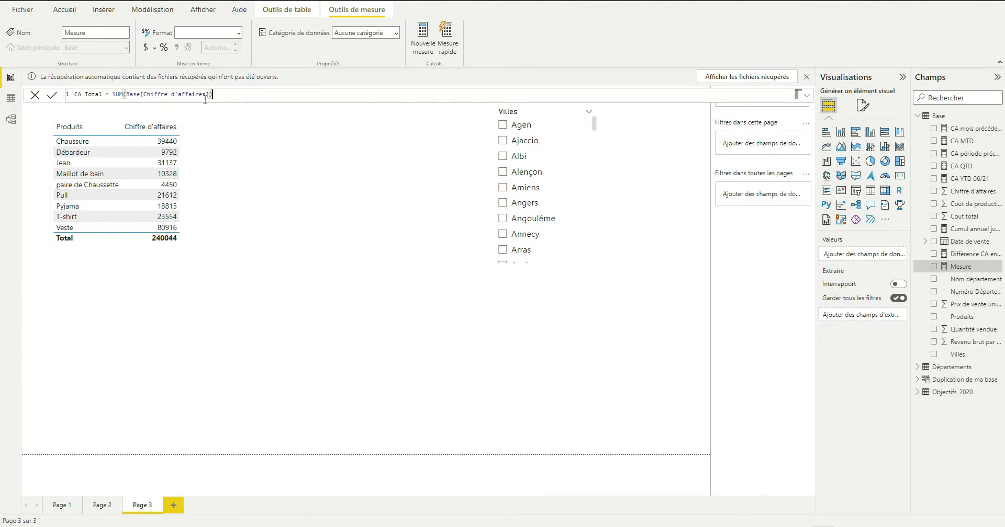
key("Return")
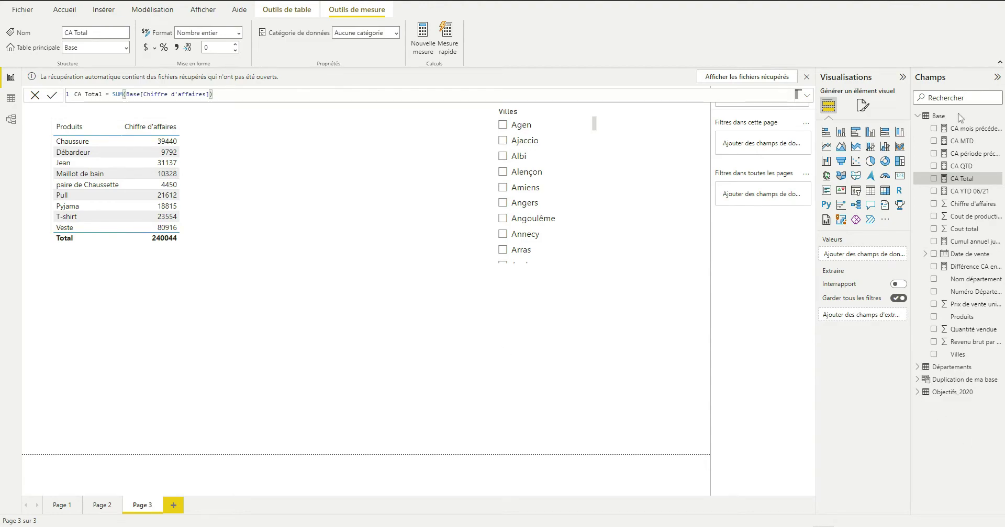
Add another measure to the Base table, name it Rang produits, and start its formula with the RANKX function.
right_click(937, 116)
left_click(882, 122)
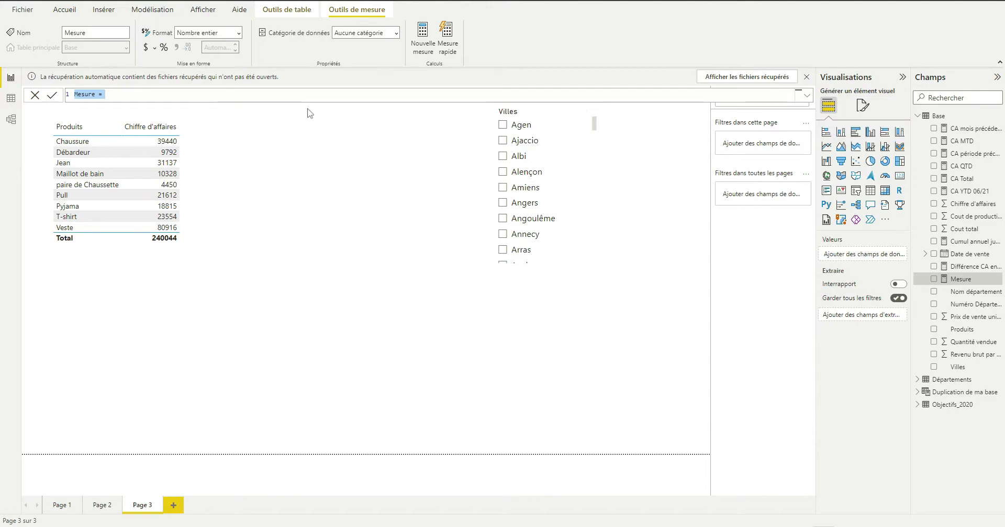
double_click(75, 95)
type("Rang d")
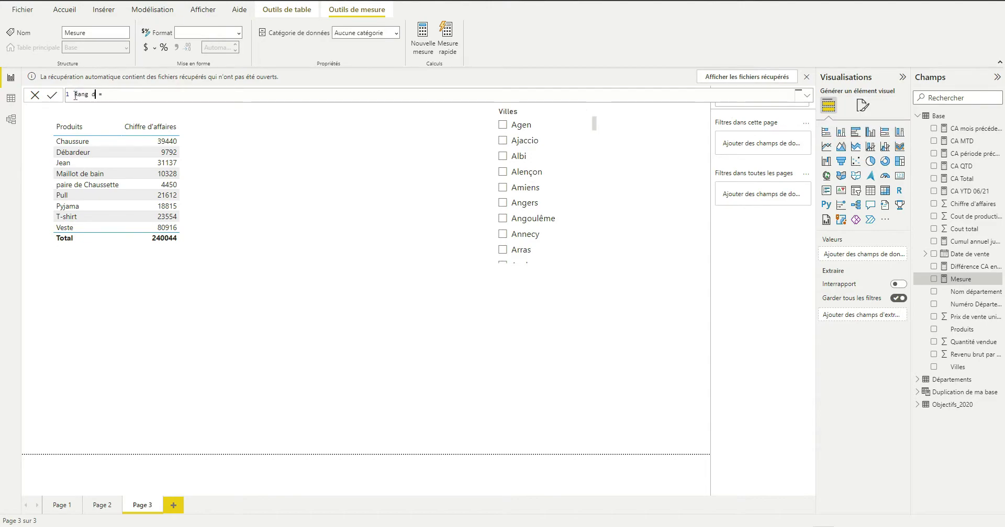
key("End")
type("rank")
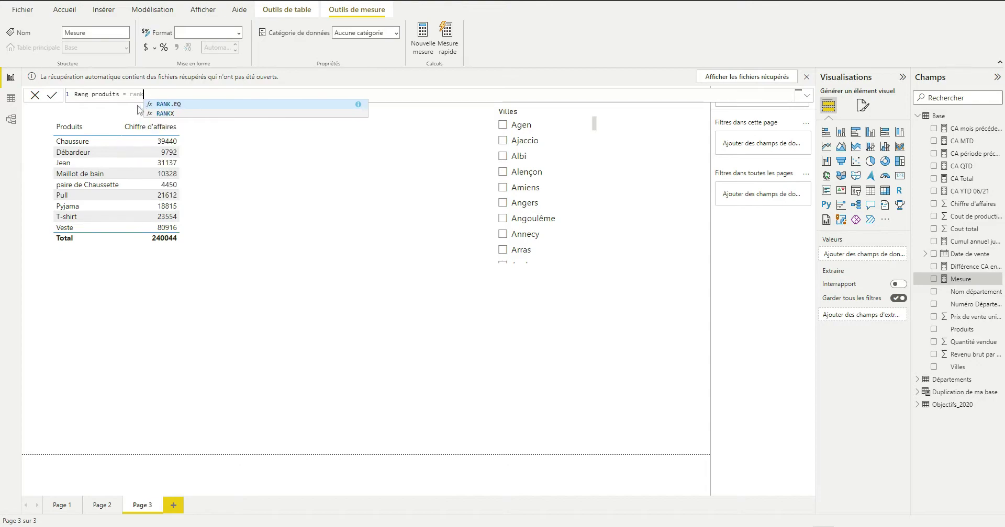
left_click(173, 114)
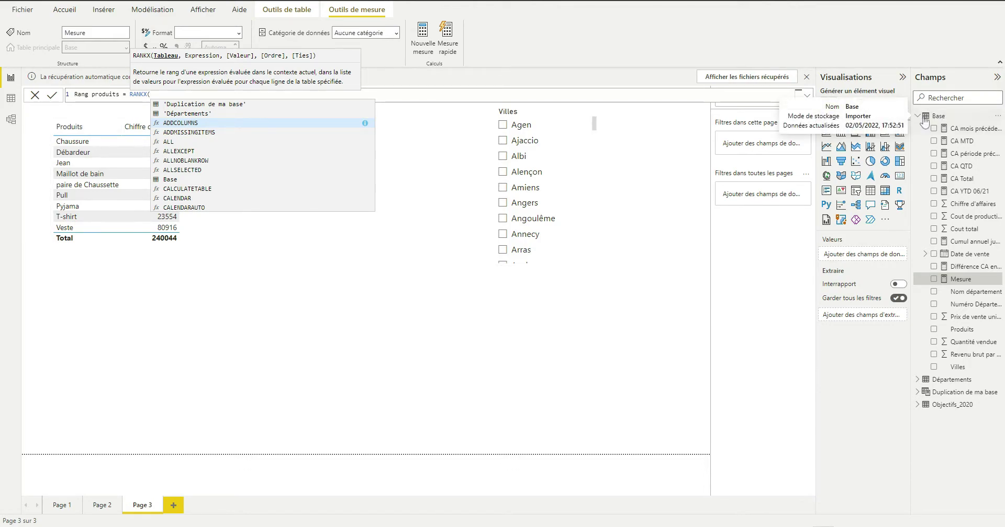
Complete the RANKX formula with table Base, expression [CA Total], an empty value argument and DESC order, and commit the measure.
type("Base,")
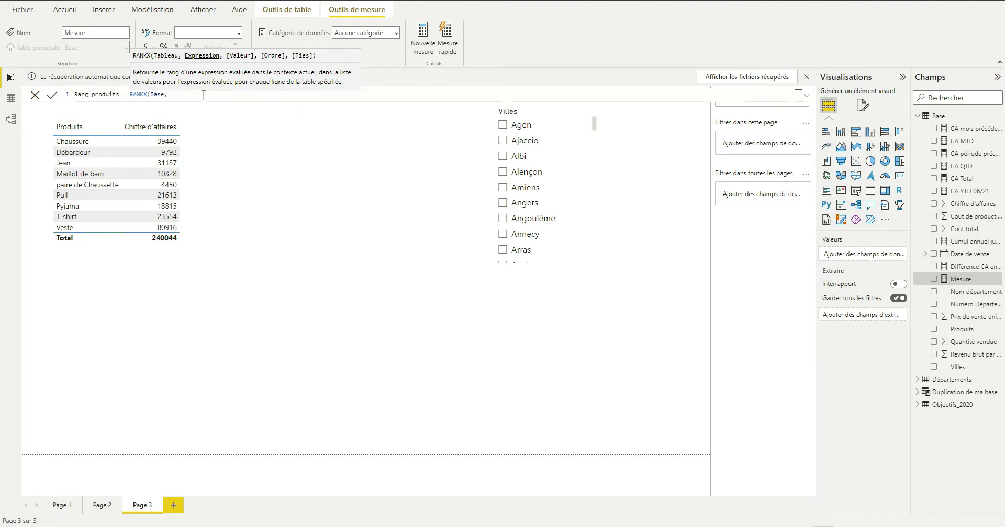
type("ca")
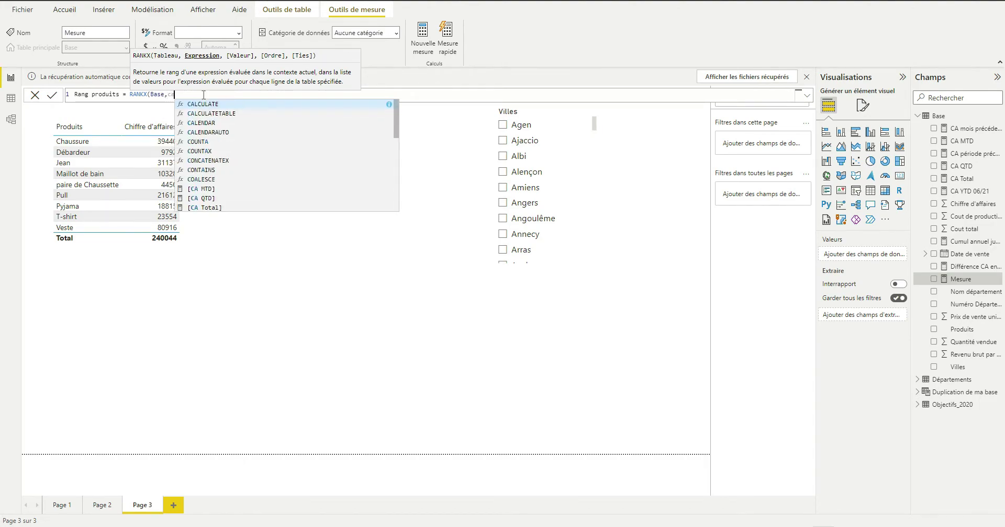
left_click(218, 208)
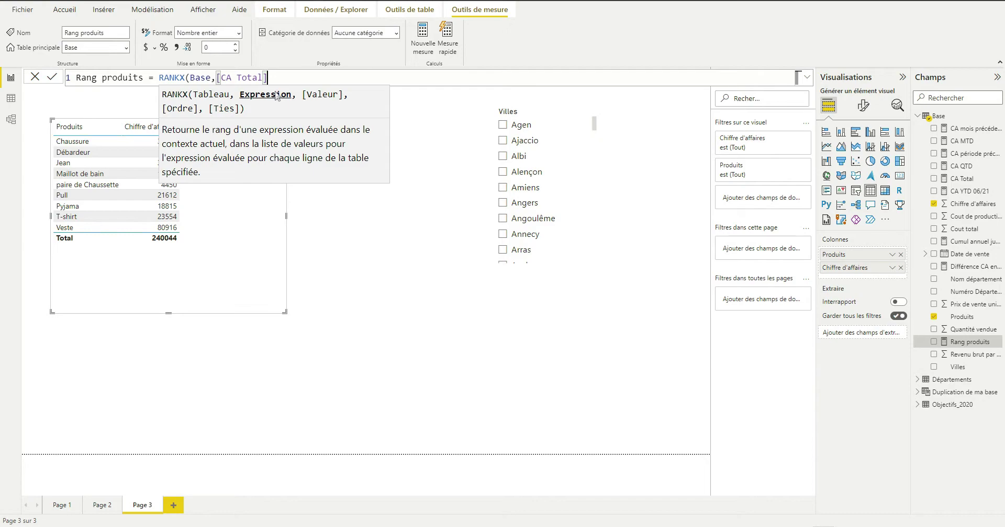
type(",,")
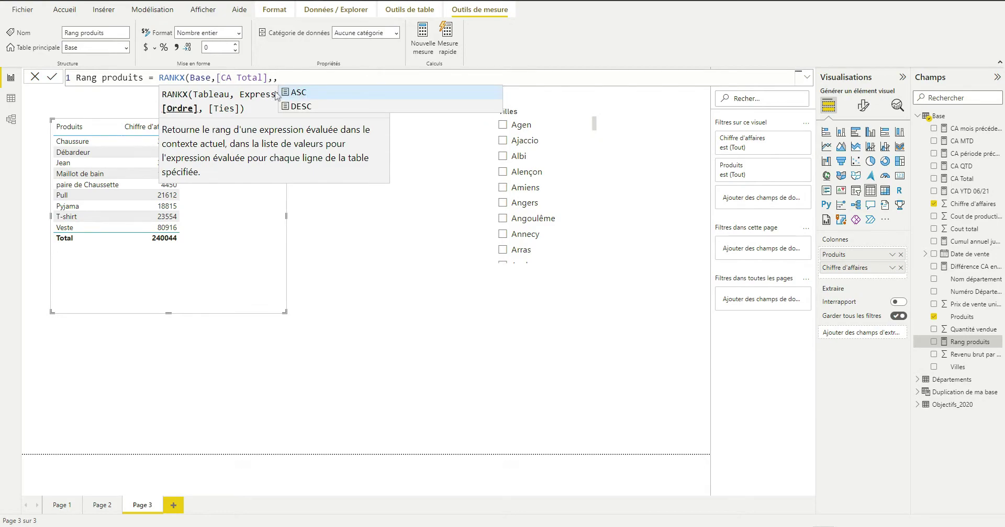
left_click(306, 108)
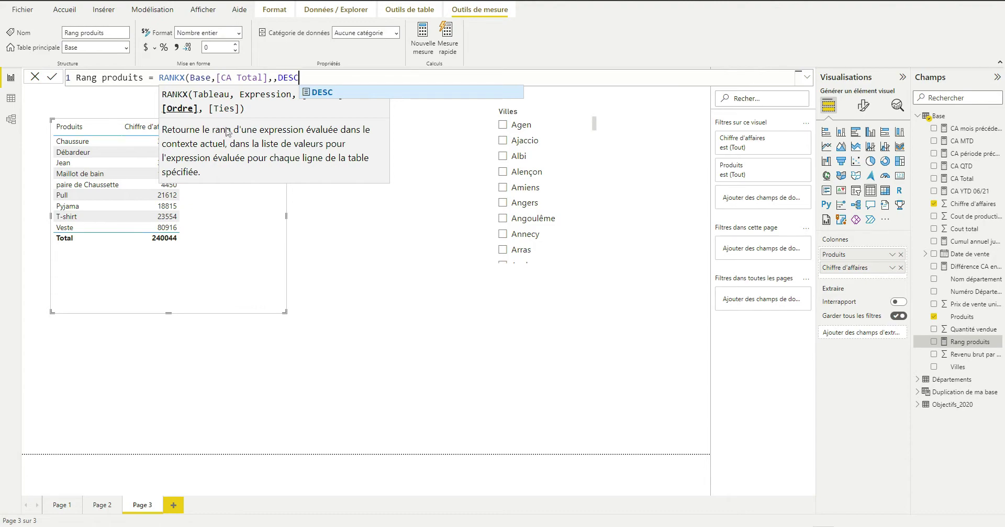
type(")")
key("Return")
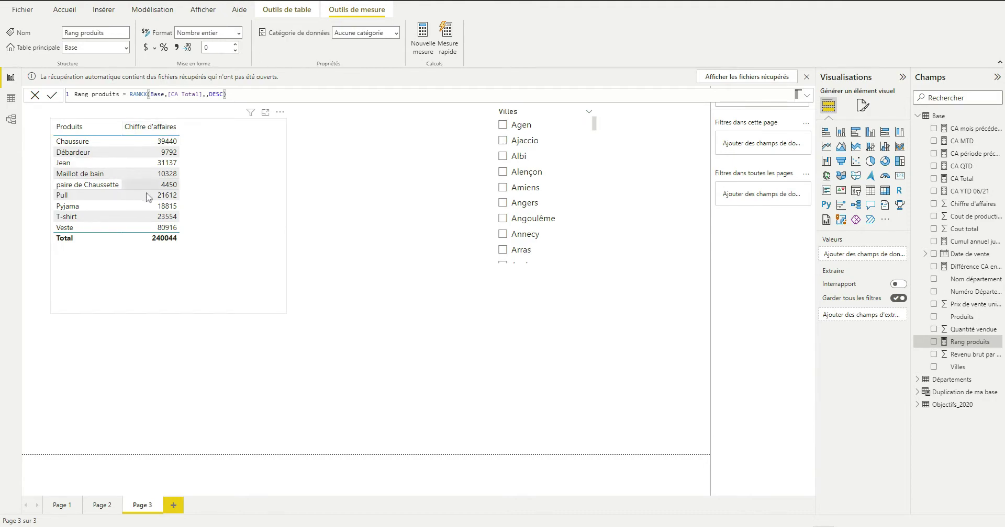
Add the Rang produits measure as a third column of the product table visual, after Chiffre d'affaires.
left_click(223, 166)
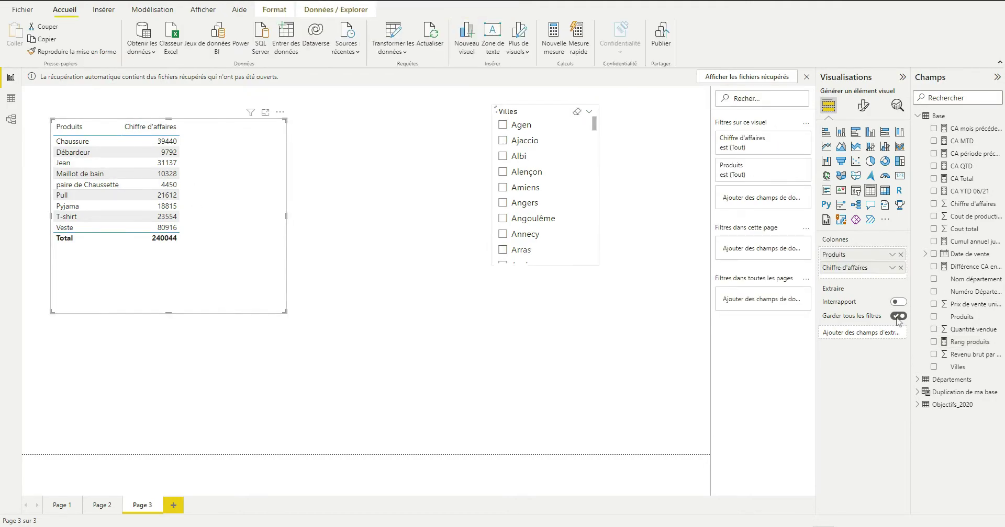
left_click_drag(968, 345, 850, 282)
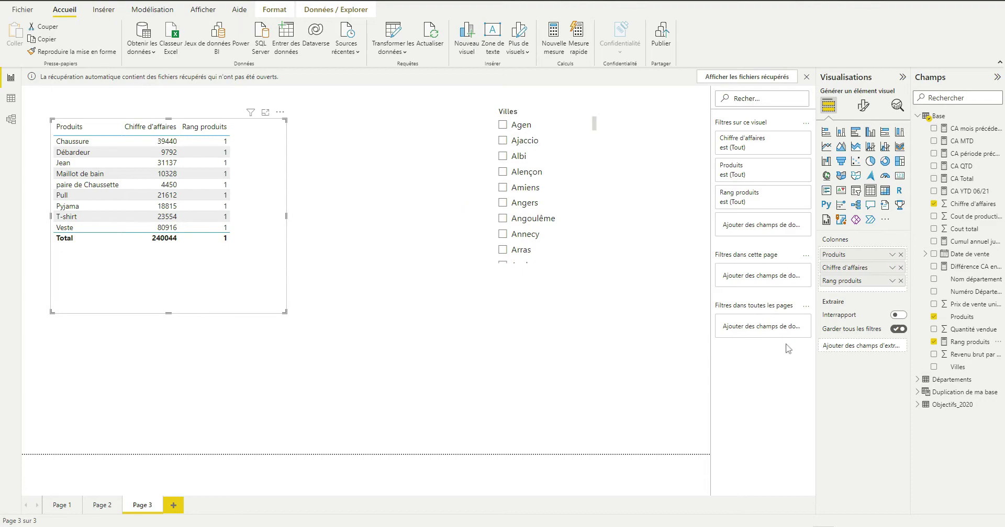
Open the Rang produits formula, enlarge its text, and remove all arguments inside RANKX.
left_click(968, 343)
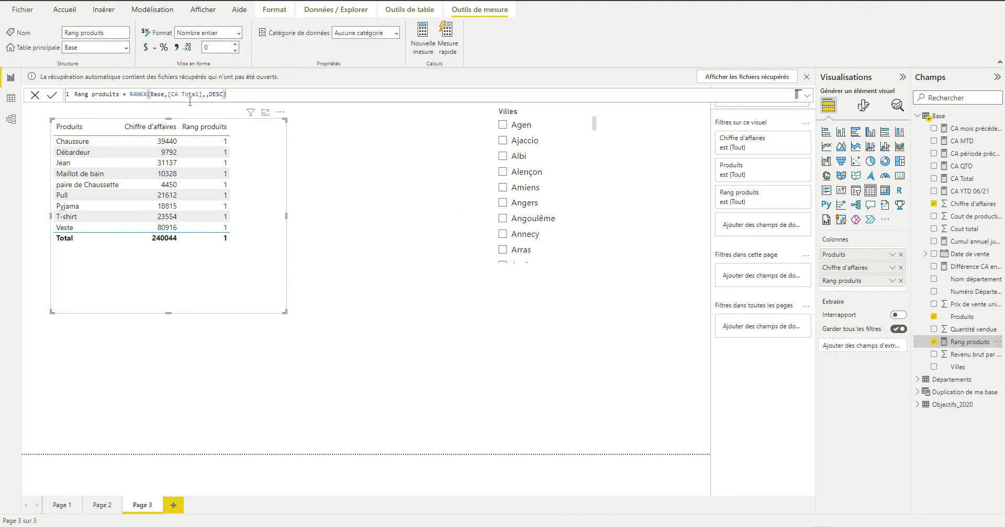
double_click(159, 94)
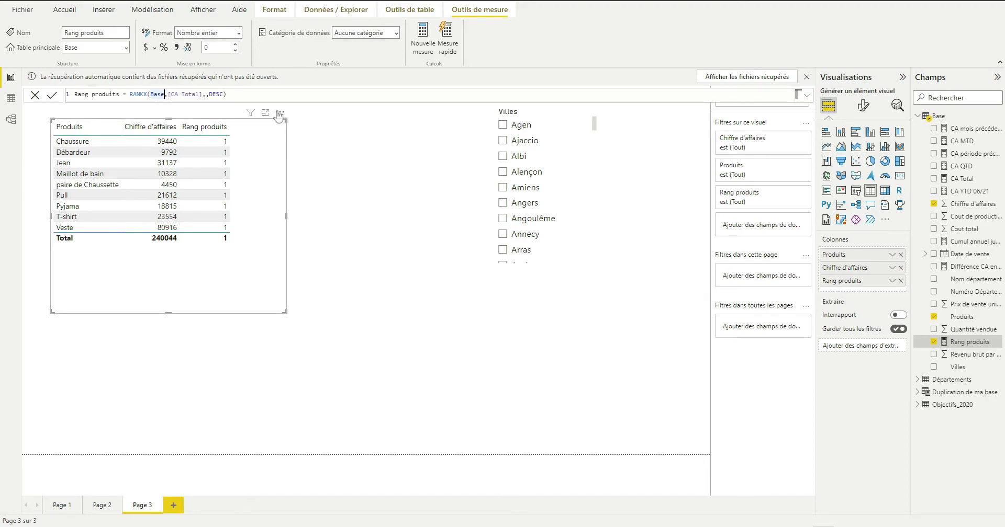
scroll(226, 95, "up", 5)
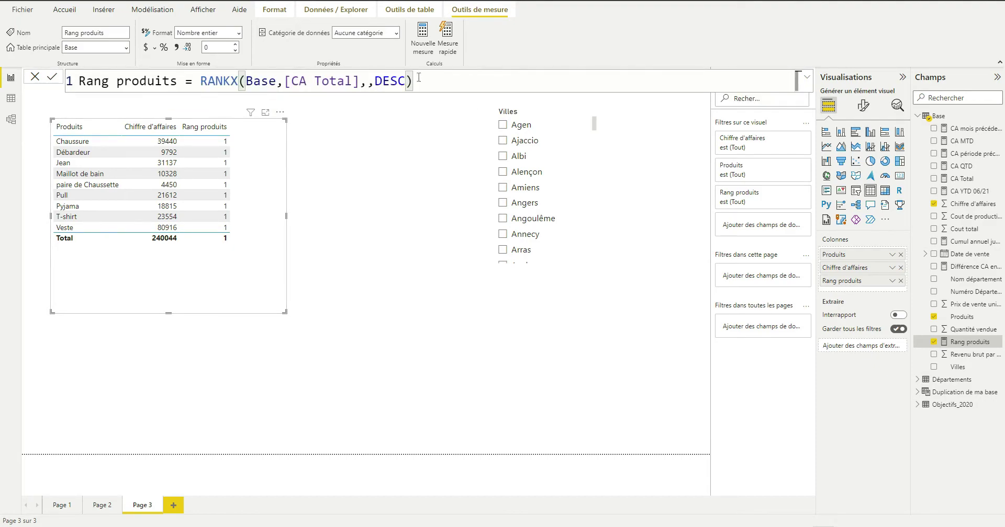
left_click_drag(419, 79, 278, 78)
key("BackSpace")
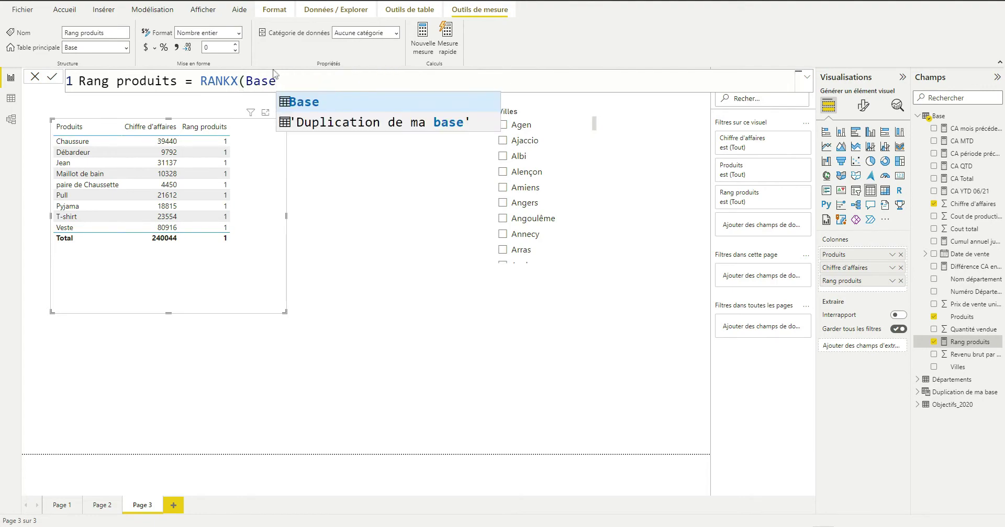
key("BackSpace")
key("BackSpace")
key("BackSpace")
key("BackSpace")
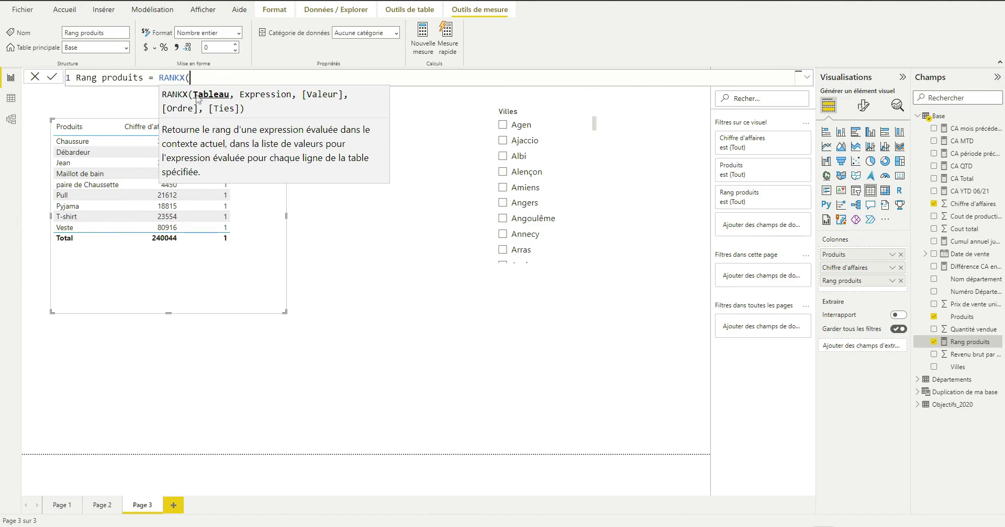
Set the table argument of RANKX to ALL(Base[Produits]).
type("ll")
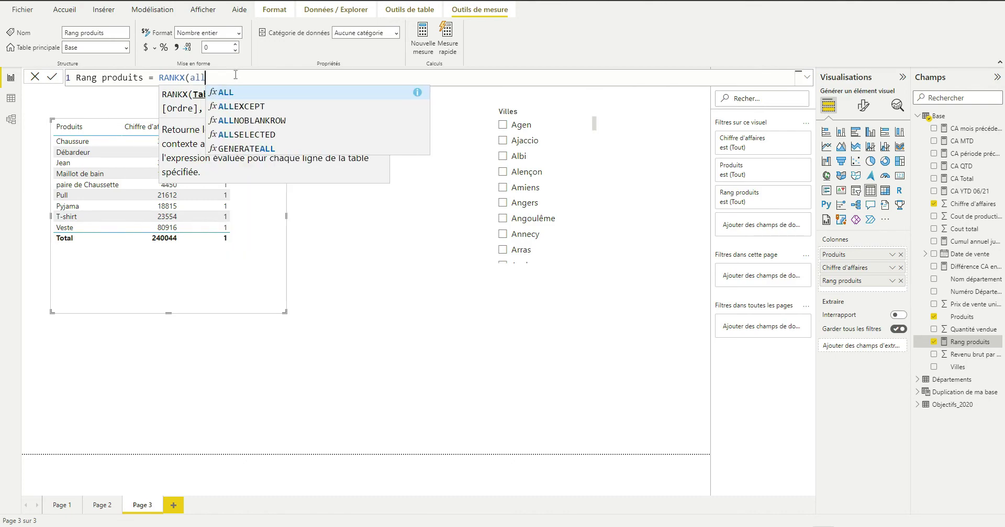
left_click(234, 93)
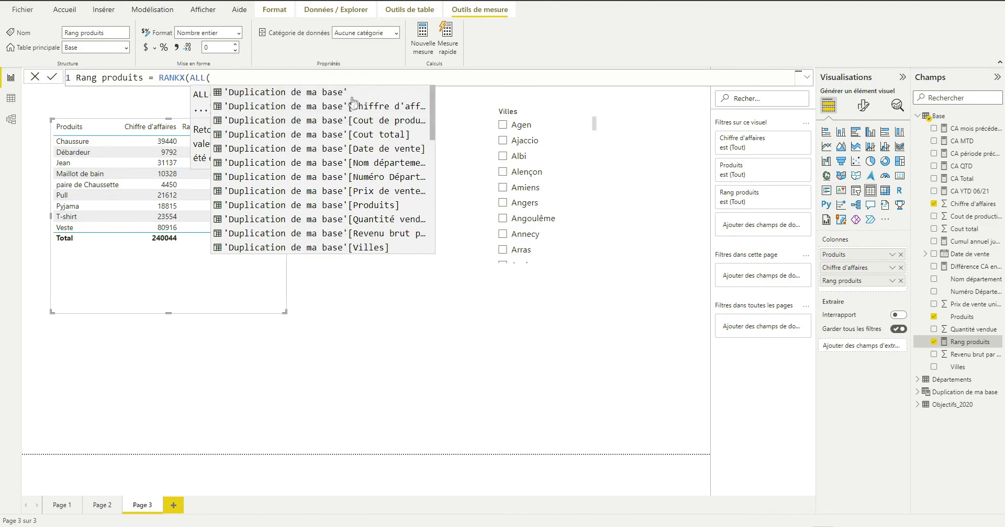
type("pro")
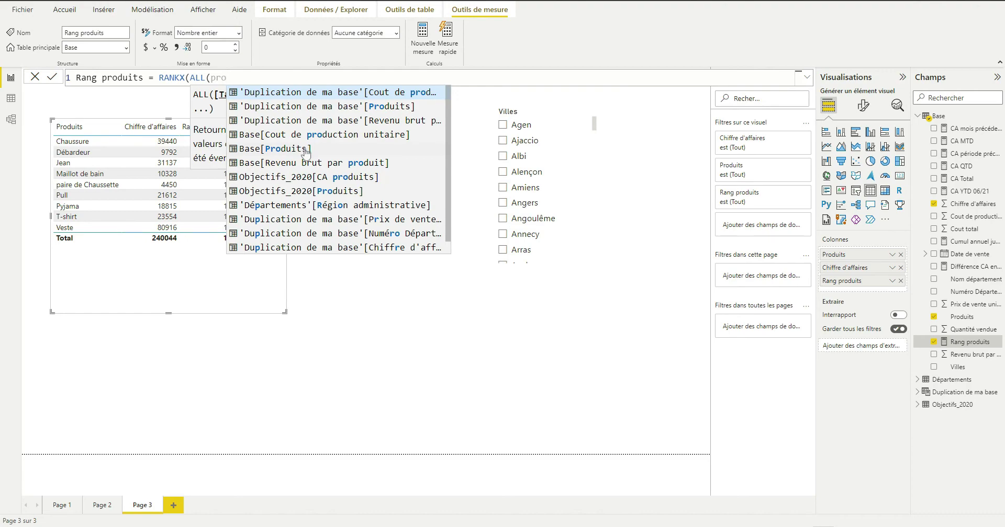
left_click(306, 149)
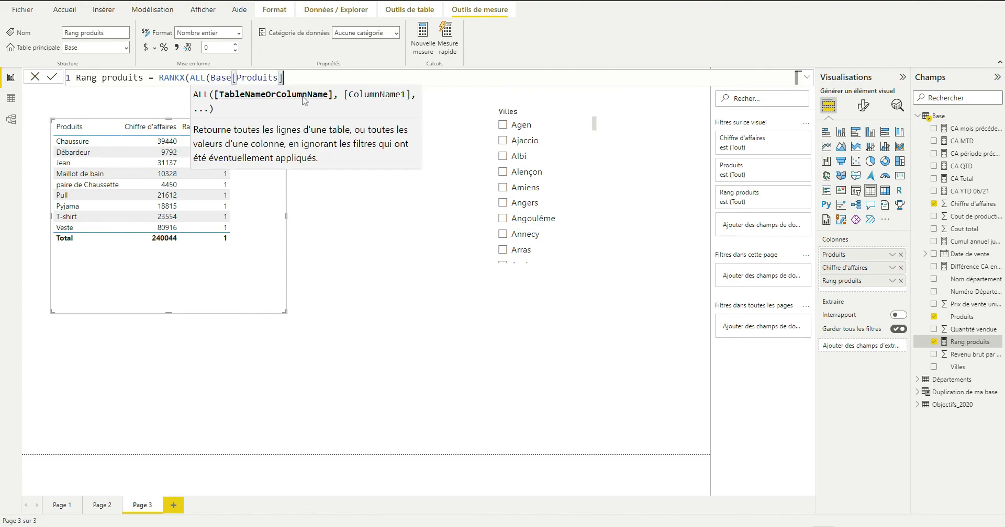
type(")")
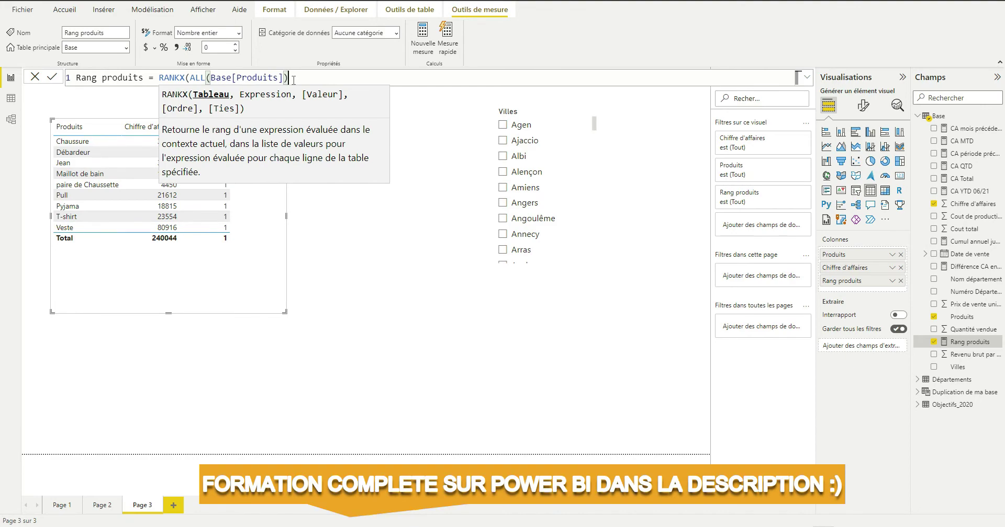
Complete the Rang produits formula with expression [CA Total], an empty value argument and DESC order.
type(",ca")
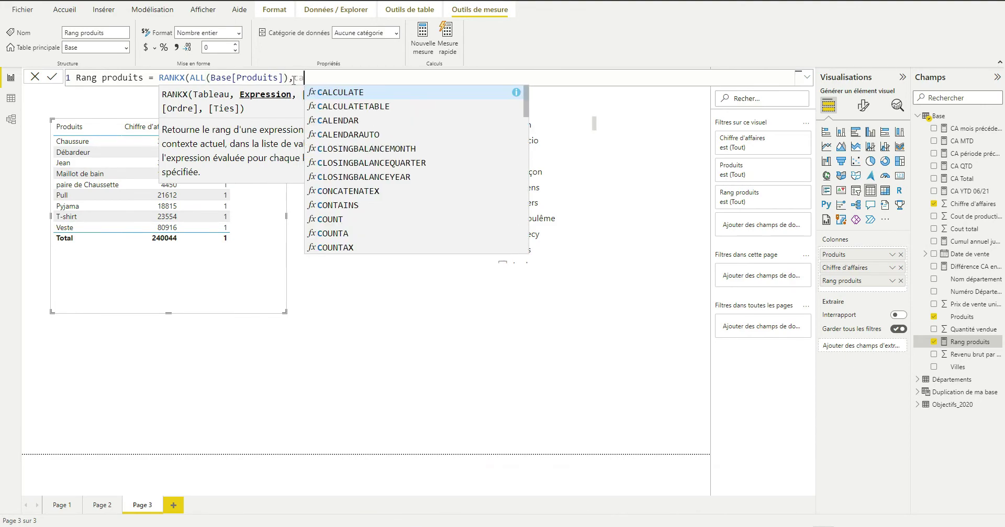
left_click(357, 246)
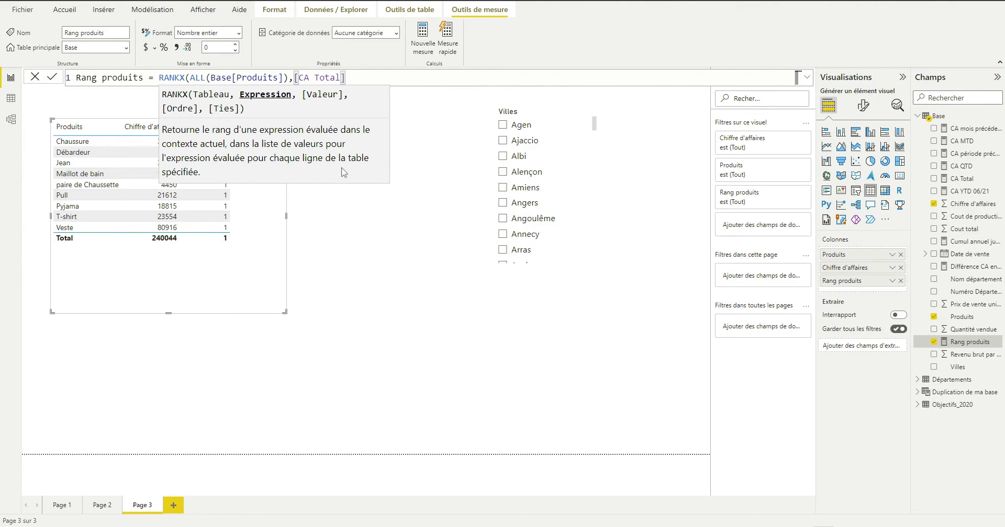
type(",,")
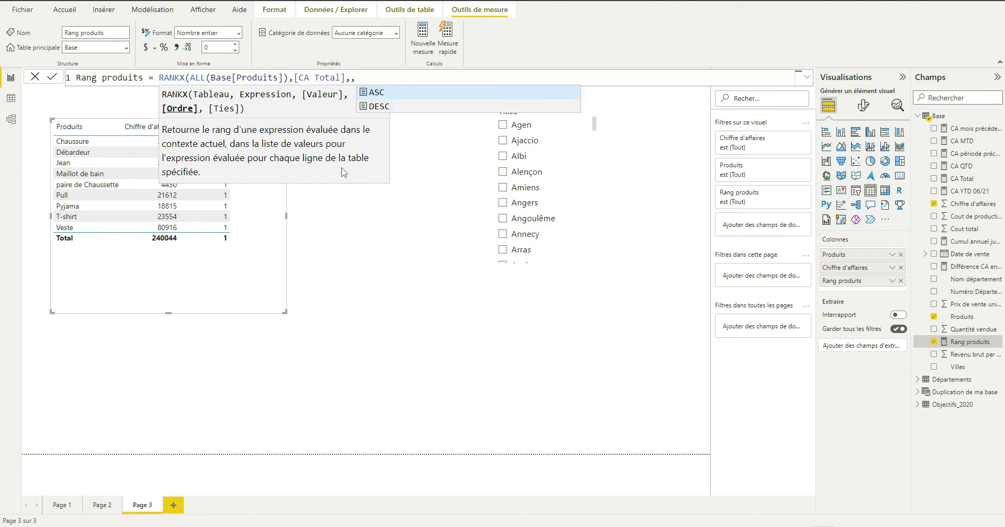
left_click(373, 107)
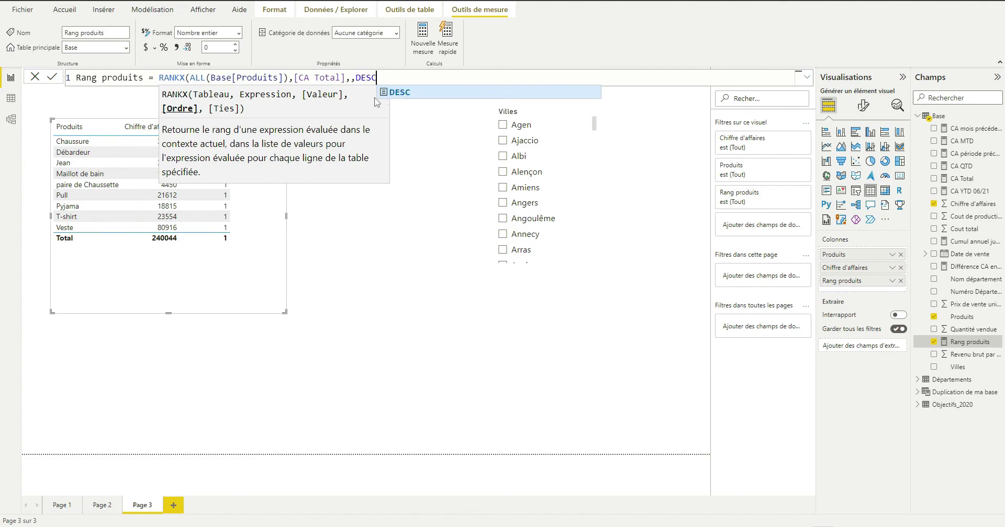
type(")")
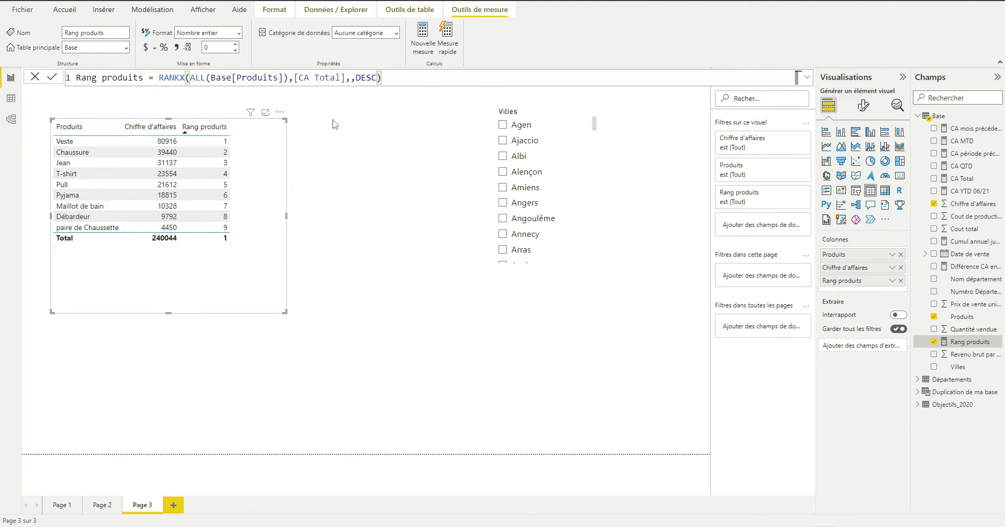
double_click(314, 77)
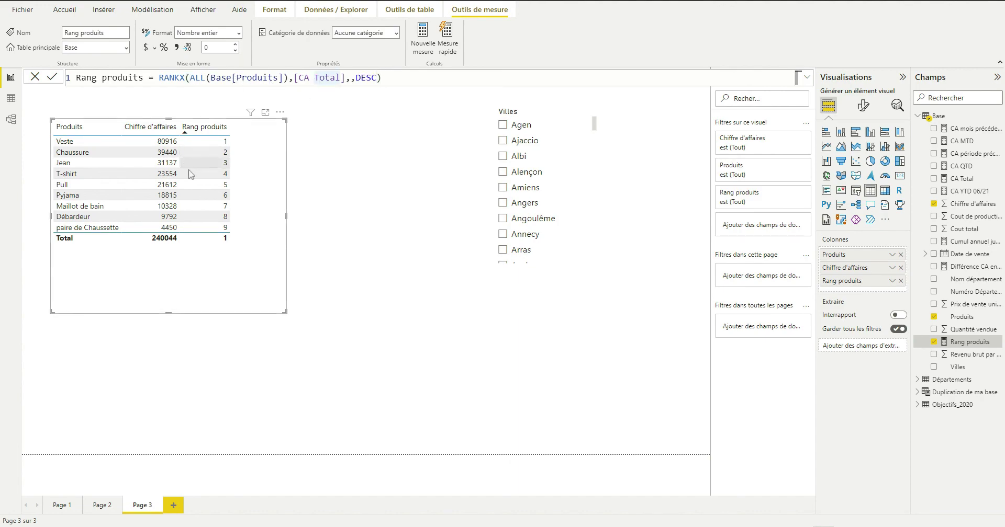
left_click(280, 78)
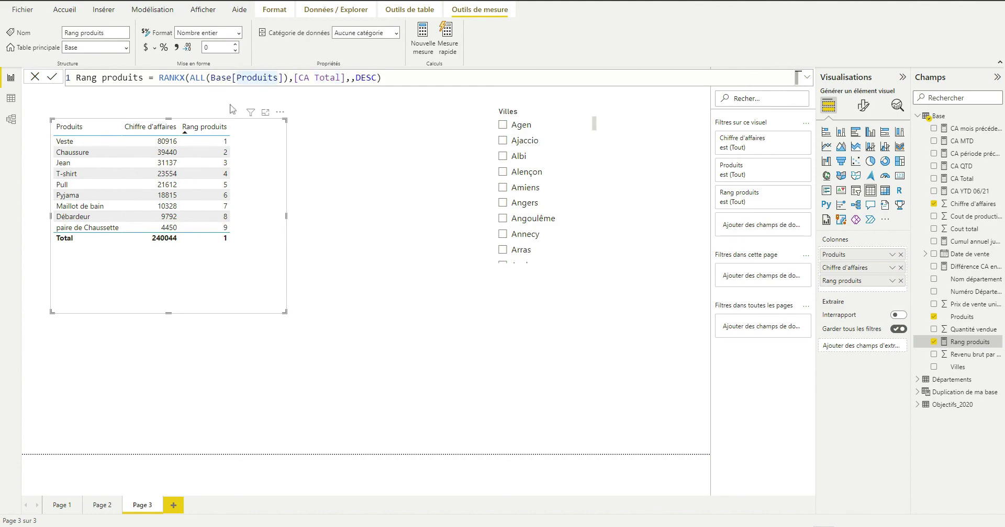
left_click(314, 79)
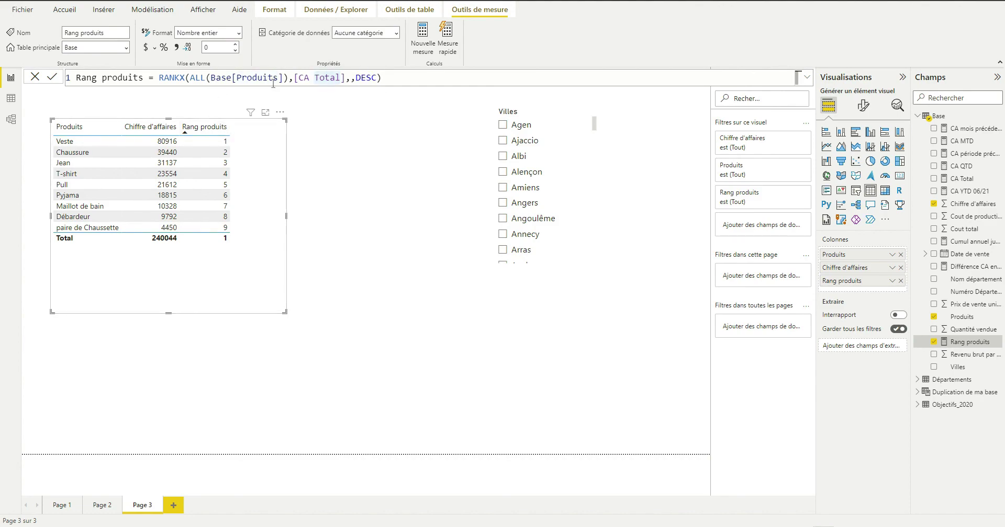